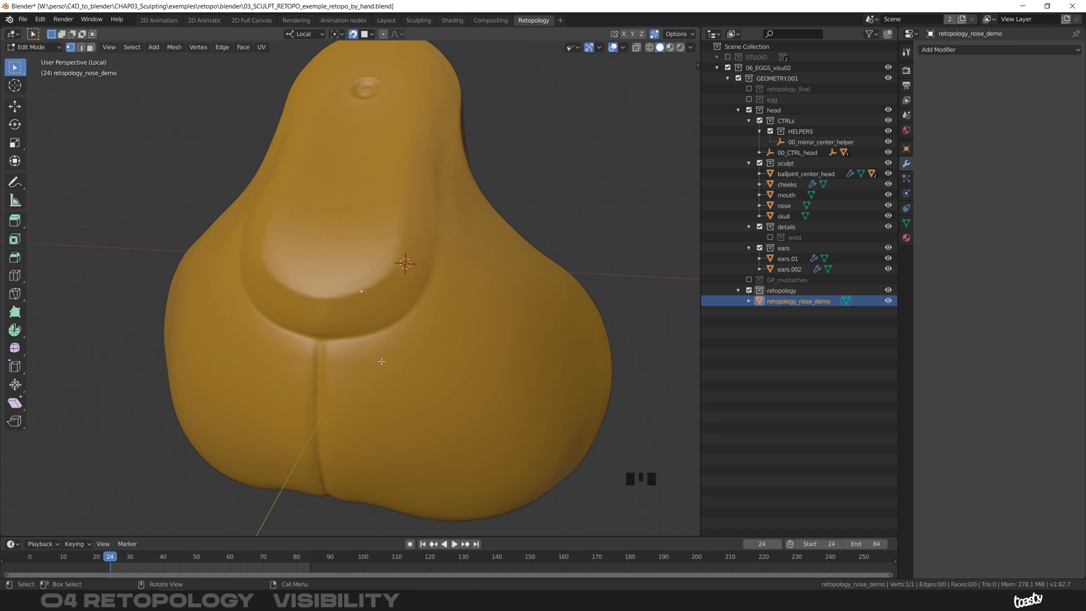
# - Activate the Poly Build tool and reposition the single retopology vertex on the lower rim of the nose's front
pyautogui.moveTo(371, 356)
pyautogui.keyDown('ctrl'); pyautogui.mouseDown(button='middle')
pyautogui.moveTo(364, 376)
pyautogui.moveTo(371, 307)
pyautogui.moveTo(364, 368)
pyautogui.moveTo(368, 353)
pyautogui.mouseUp(button='middle'); pyautogui.keyUp('ctrl')
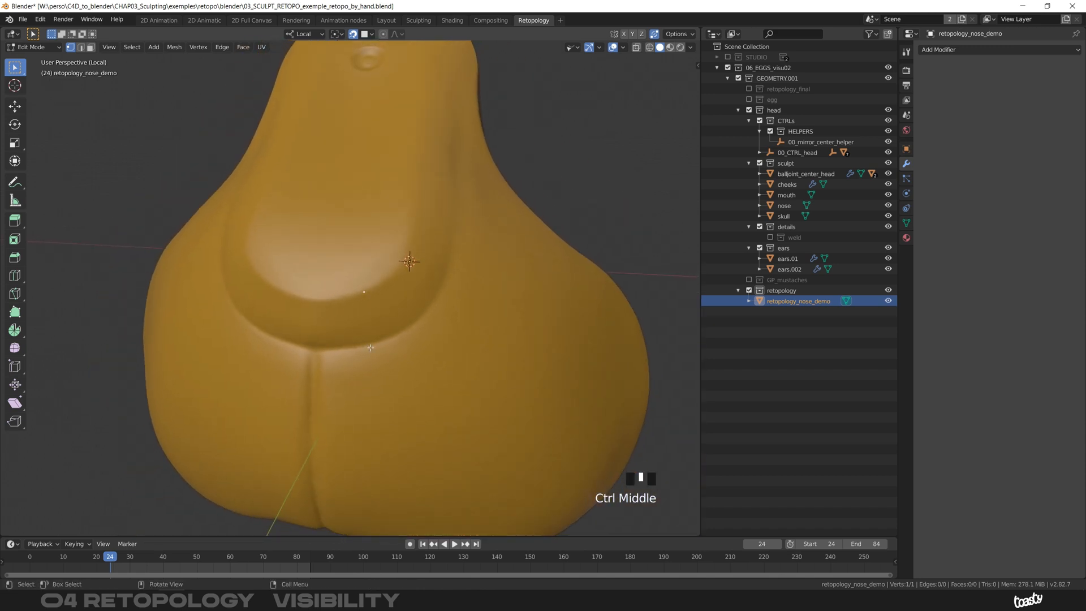
pyautogui.moveTo(380, 289); pyautogui.dragTo(365, 295, button='middle')
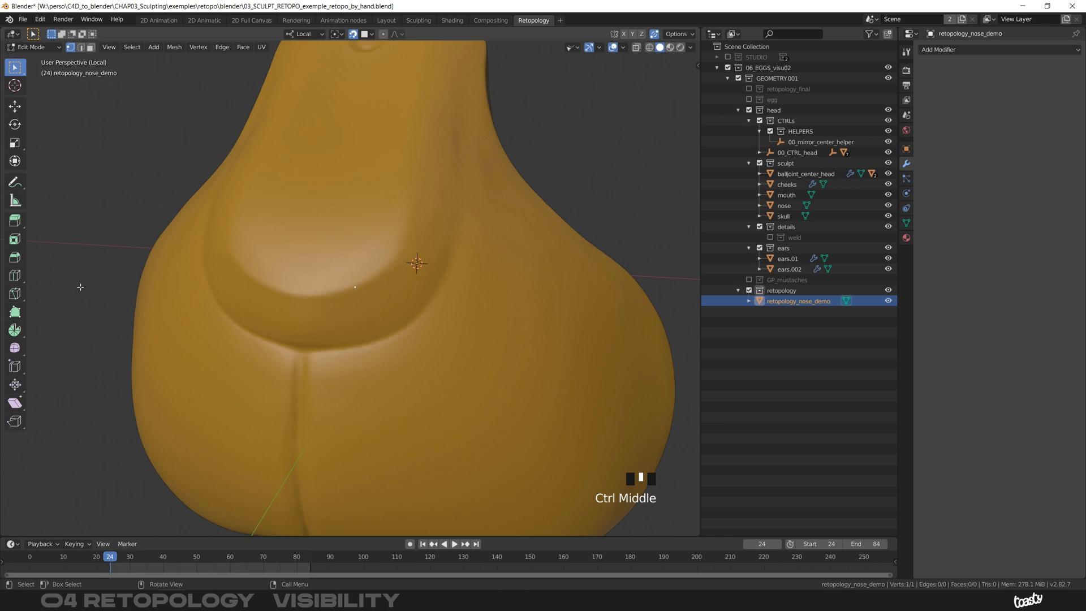
pyautogui.click(15, 313)
pyautogui.moveTo(352, 287); pyautogui.dragTo(362, 282)
pyautogui.moveTo(361, 282)
pyautogui.mouseDown(button='middle')
pyautogui.moveTo(430, 283)
pyautogui.moveTo(351, 284)
pyautogui.mouseUp(button='middle')
pyautogui.moveTo(351, 283); pyautogui.dragTo(350, 287)
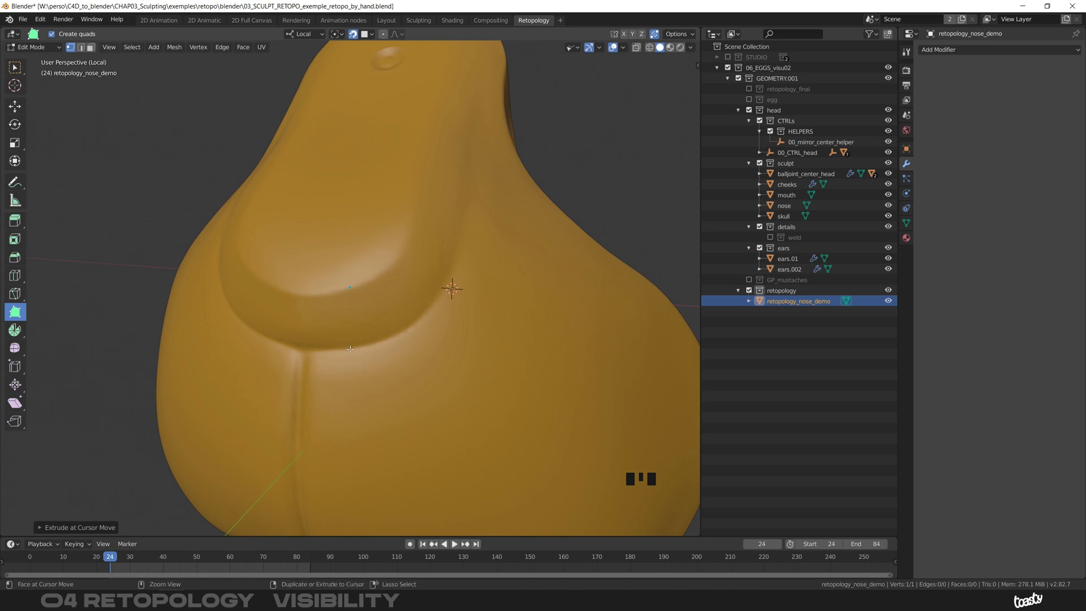
# - Extrude the vertex twice to form an L-shaped edge chain from the nose's front rim down to its outer crease
pyautogui.keyDown('ctrl'); pyautogui.moveTo(344, 291); pyautogui.dragTo(356, 318, button='middle'); pyautogui.keyUp('ctrl')
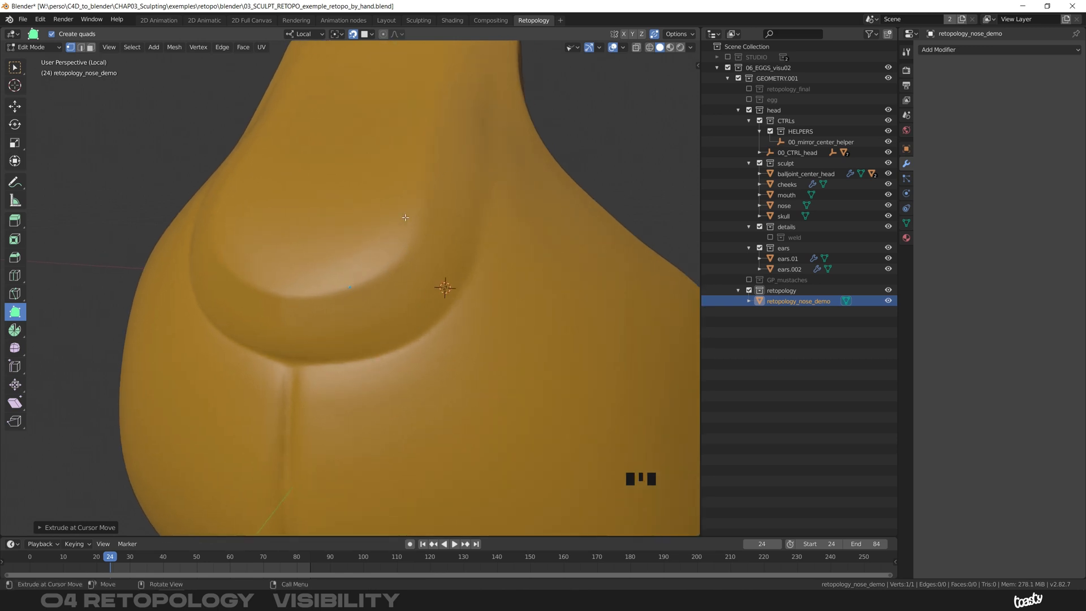
pyautogui.press('e')
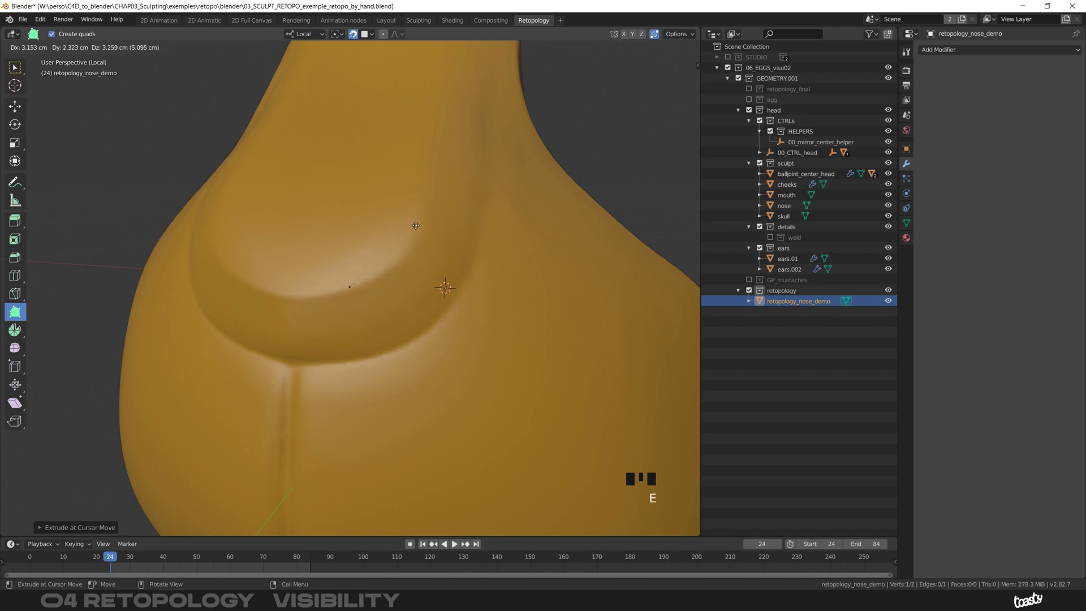
pyautogui.click(404, 257)
pyautogui.hotkey('ctrl', 'z')
pyautogui.hotkey('ctrl', 'z')
pyautogui.hotkey('ctrl', 'z')
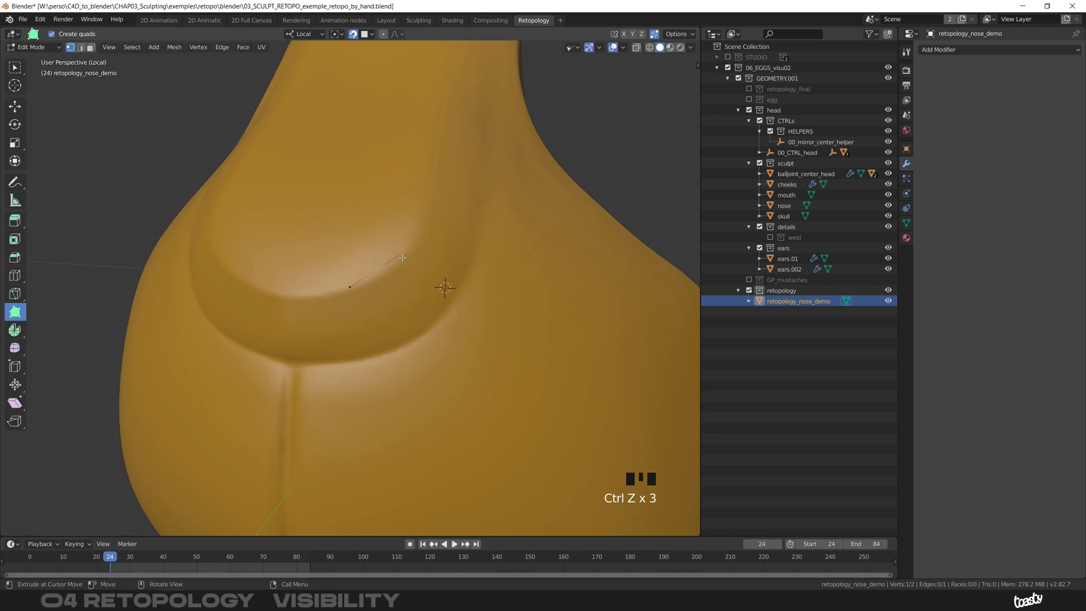
pyautogui.press('e')
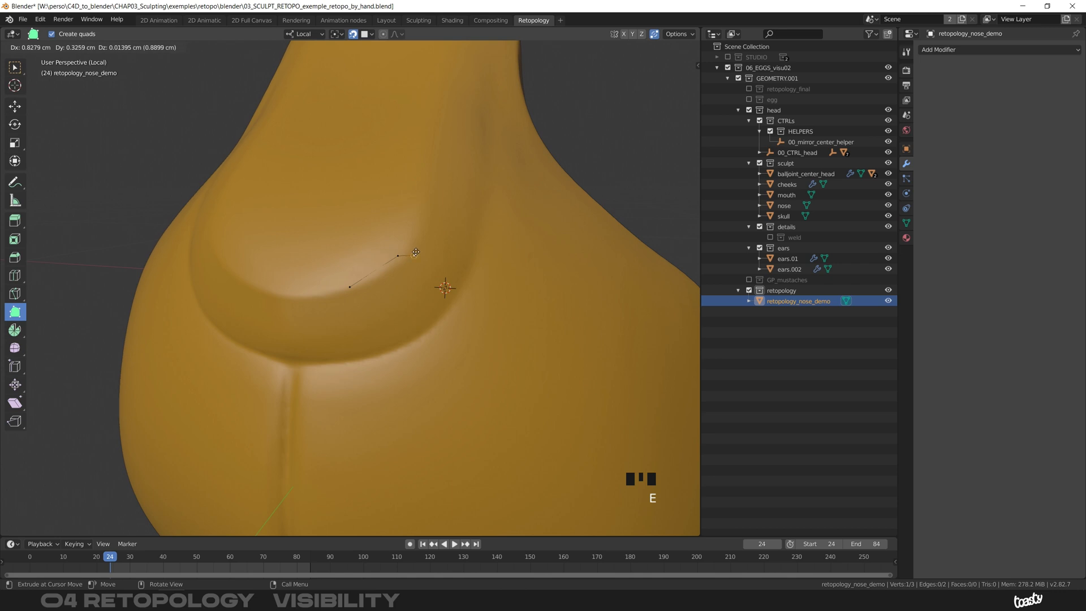
pyautogui.click(441, 315)
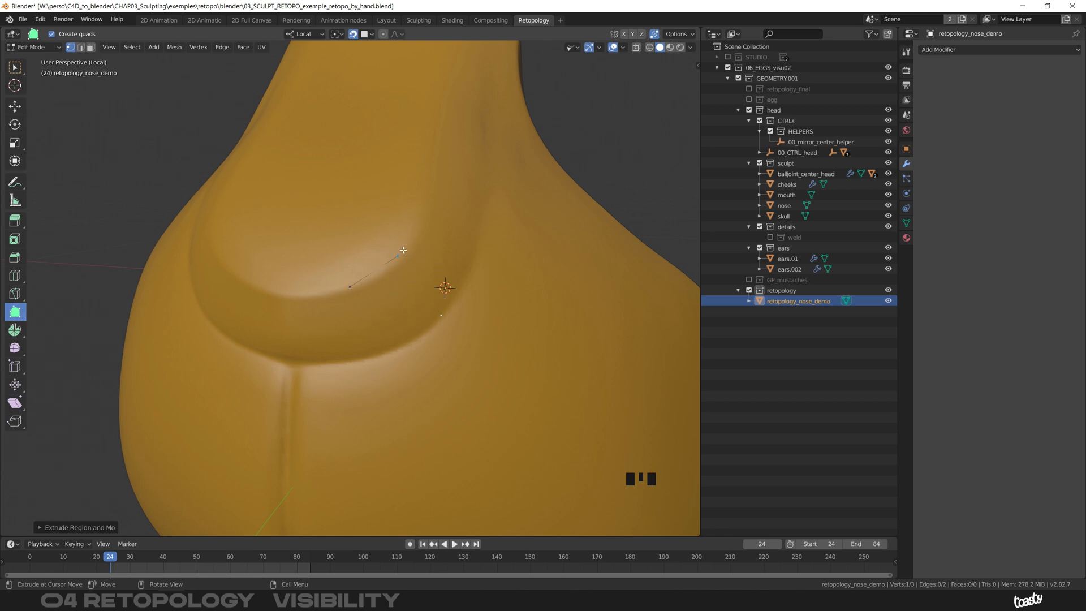
# - Shift the chain's middle vertex slightly along the rim and use Poly Build to complete the chain into a quad face
pyautogui.moveTo(395, 258)
pyautogui.mouseDown()
pyautogui.moveTo(412, 262)
pyautogui.moveTo(402, 254)
pyautogui.mouseUp()
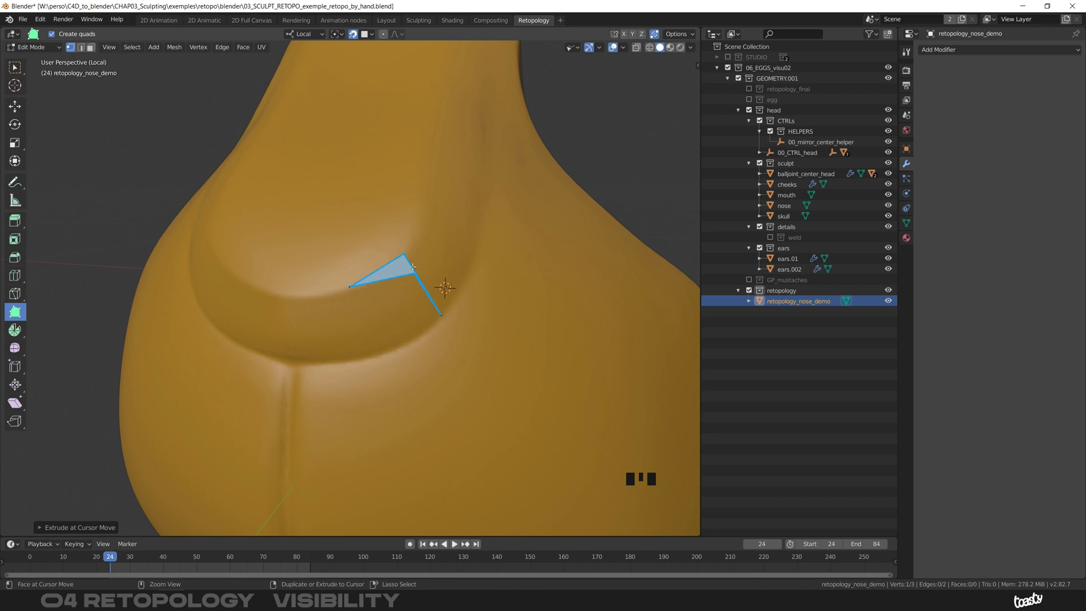
pyautogui.keyDown('ctrl'); pyautogui.moveTo(401, 264); pyautogui.dragTo(417, 346); pyautogui.keyUp('ctrl')
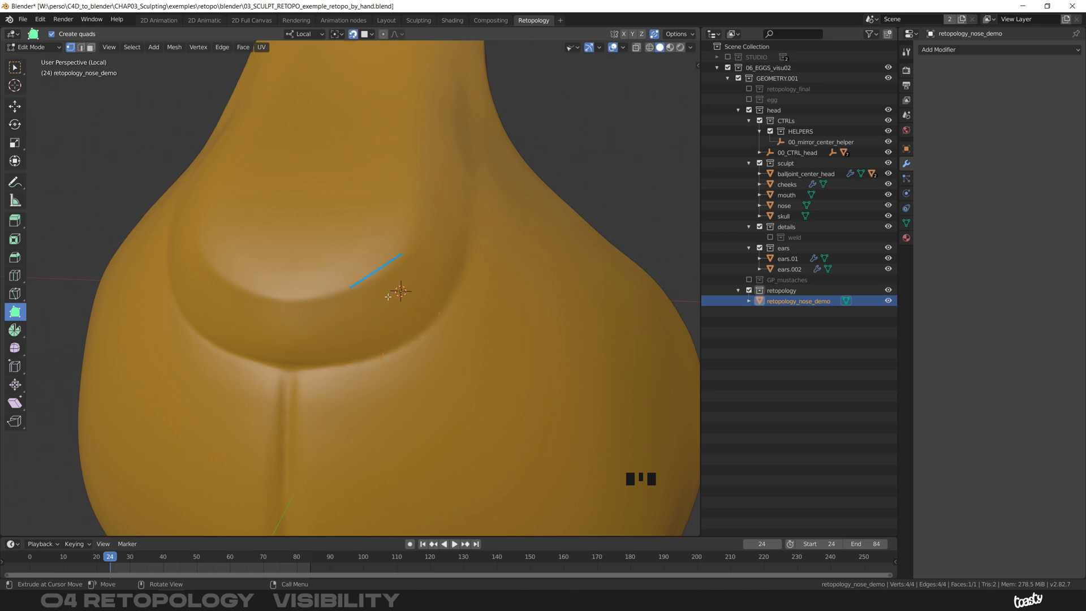
pyautogui.moveTo(398, 291)
pyautogui.keyDown('ctrl'); pyautogui.mouseDown(button='middle')
pyautogui.moveTo(395, 281)
pyautogui.moveTo(521, 255)
pyautogui.moveTo(398, 267)
pyautogui.moveTo(383, 283)
pyautogui.mouseUp(button='middle'); pyautogui.keyUp('ctrl')
pyautogui.moveTo(421, 313); pyautogui.dragTo(378, 310, button='middle')
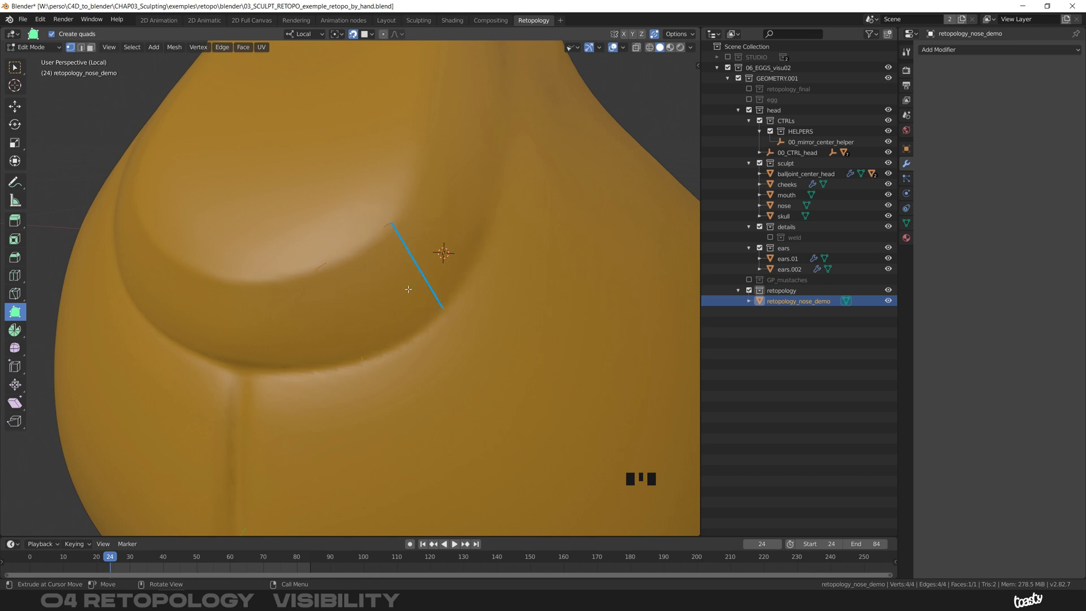
# - Enable In Front in the viewport display settings of the retopology_nose_demo object
pyautogui.click(785, 300)
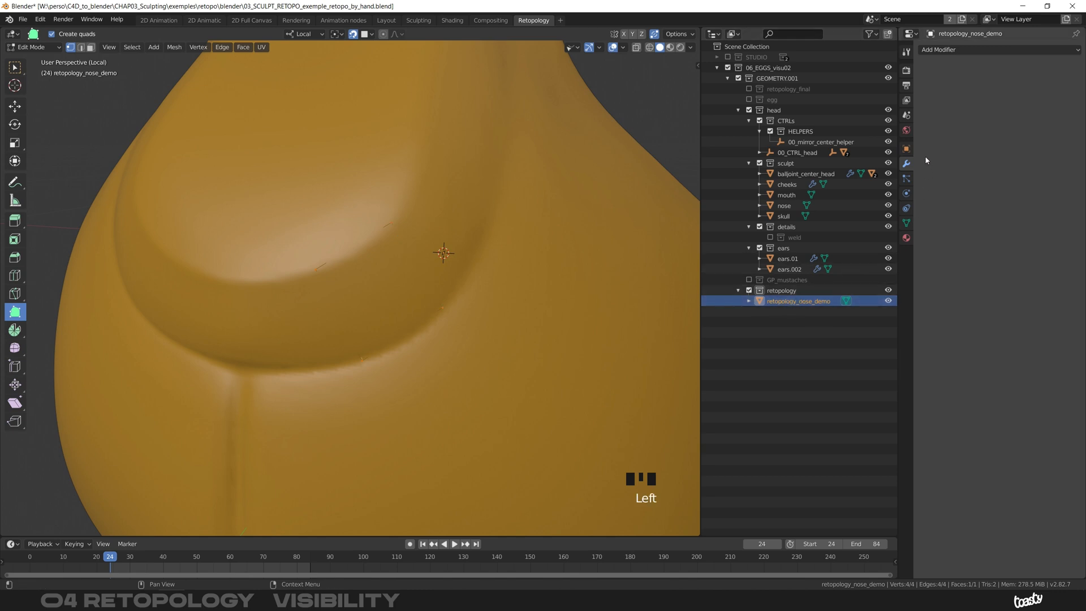
pyautogui.click(906, 149)
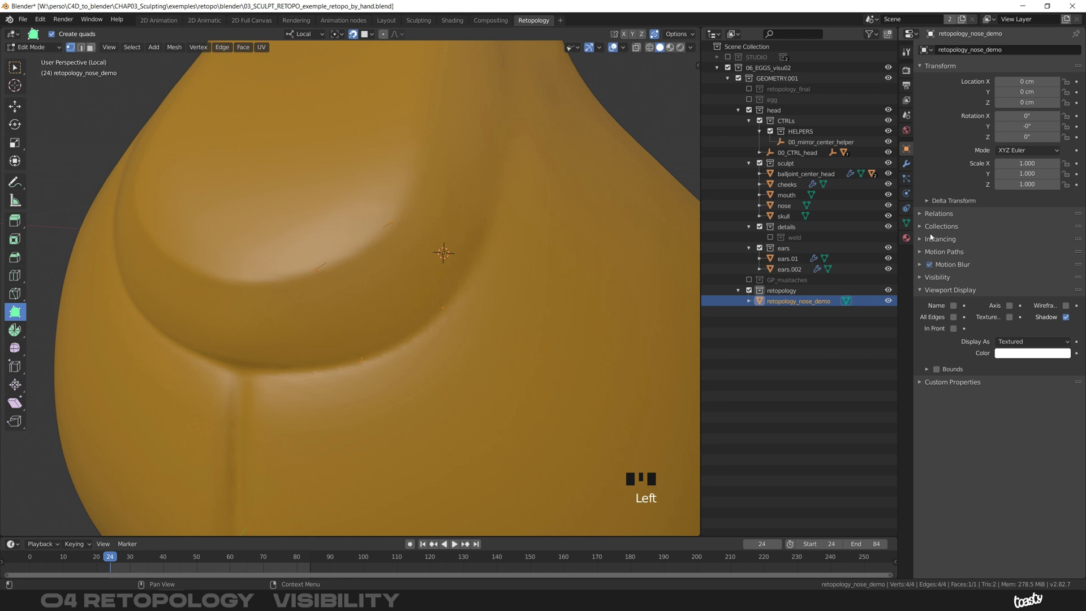
pyautogui.click(953, 329)
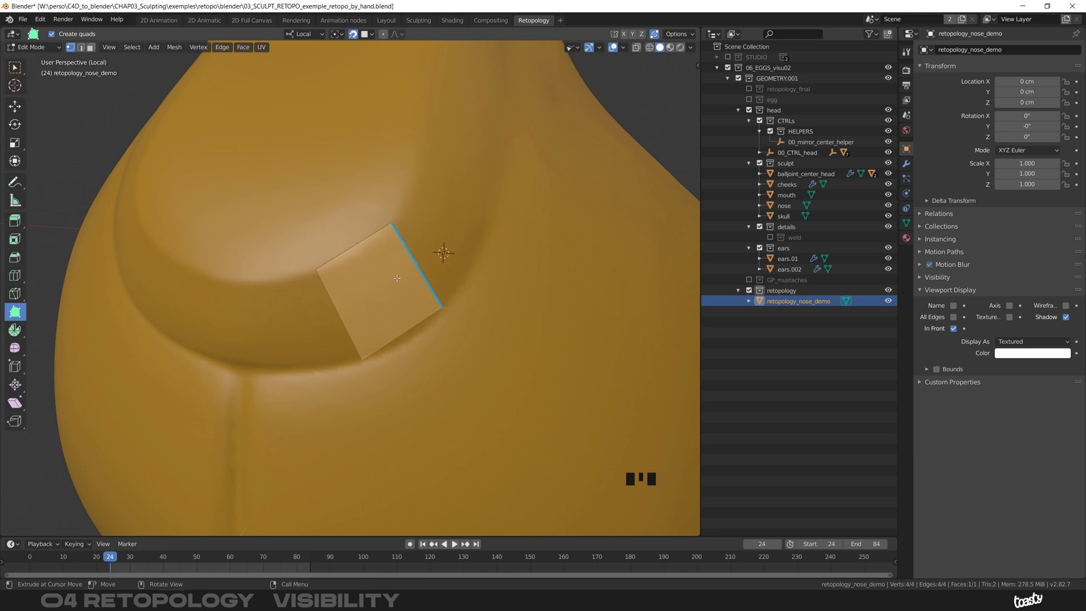
# - Inspect the quad from several angles and turn on the Face Orientation overlay
pyautogui.moveTo(452, 231)
pyautogui.keyDown('shift'); pyautogui.mouseDown(button='middle')
pyautogui.moveTo(375, 213)
pyautogui.moveTo(362, 227)
pyautogui.moveTo(321, 219)
pyautogui.moveTo(319, 248)
pyautogui.mouseUp(button='middle'); pyautogui.keyUp('shift')
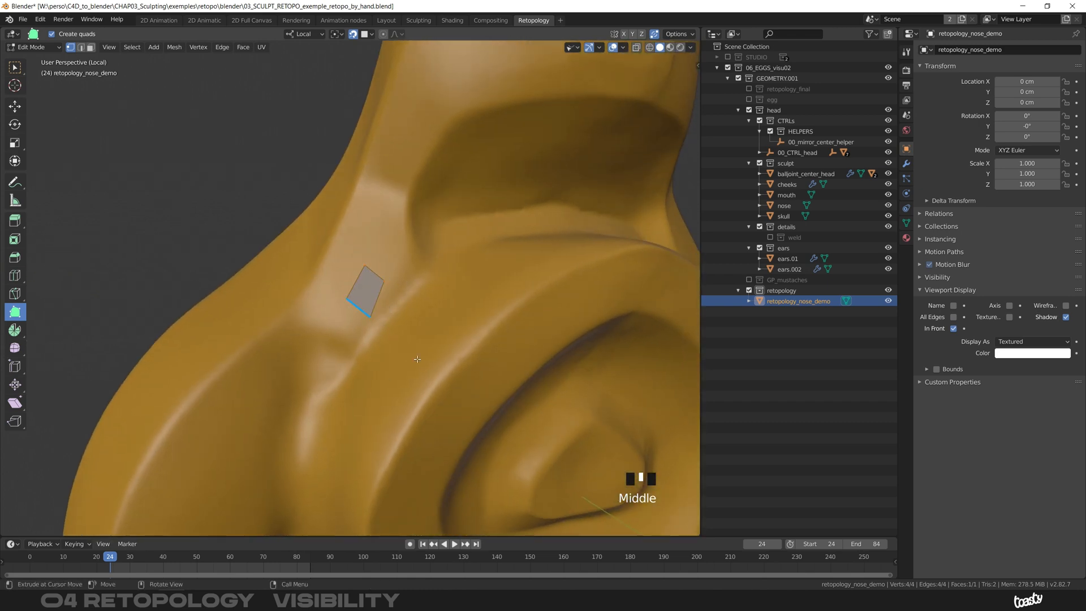
pyautogui.moveTo(387, 315)
pyautogui.mouseDown(button='middle')
pyautogui.moveTo(588, 317)
pyautogui.moveTo(371, 298)
pyautogui.moveTo(503, 300)
pyautogui.moveTo(448, 223)
pyautogui.moveTo(477, 206)
pyautogui.moveTo(408, 285)
pyautogui.mouseUp(button='middle')
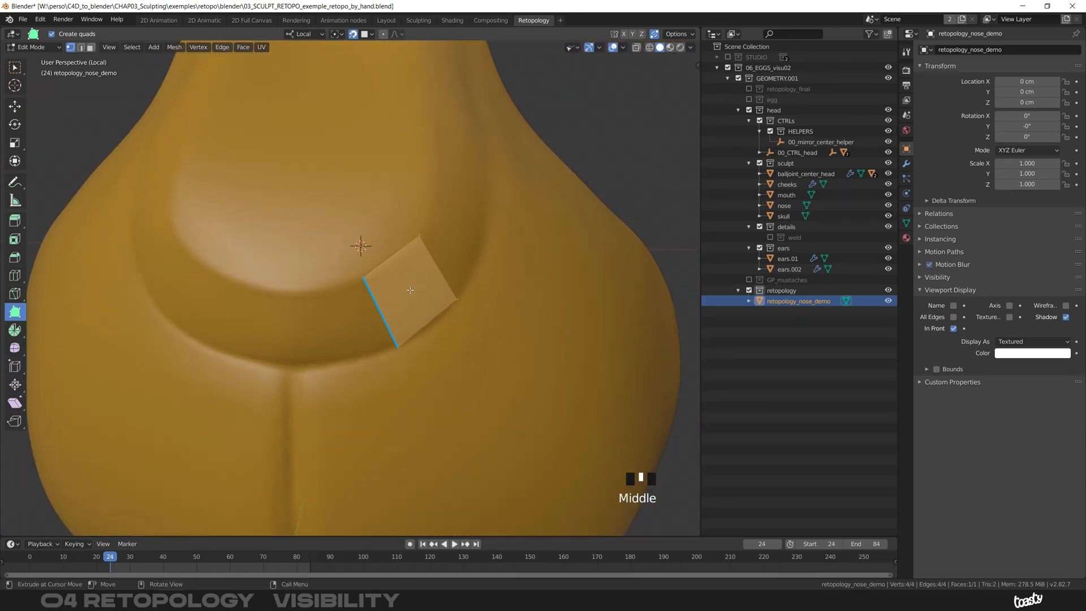
pyautogui.keyDown('shift'); pyautogui.moveTo(430, 282); pyautogui.dragTo(373, 276, button='middle'); pyautogui.keyUp('shift')
pyautogui.keyDown('shift'); pyautogui.moveTo(374, 276); pyautogui.dragTo(349, 289, button='middle'); pyautogui.keyUp('shift')
pyautogui.keyDown('ctrl'); pyautogui.moveTo(382, 269); pyautogui.dragTo(381, 278, button='middle'); pyautogui.keyUp('ctrl')
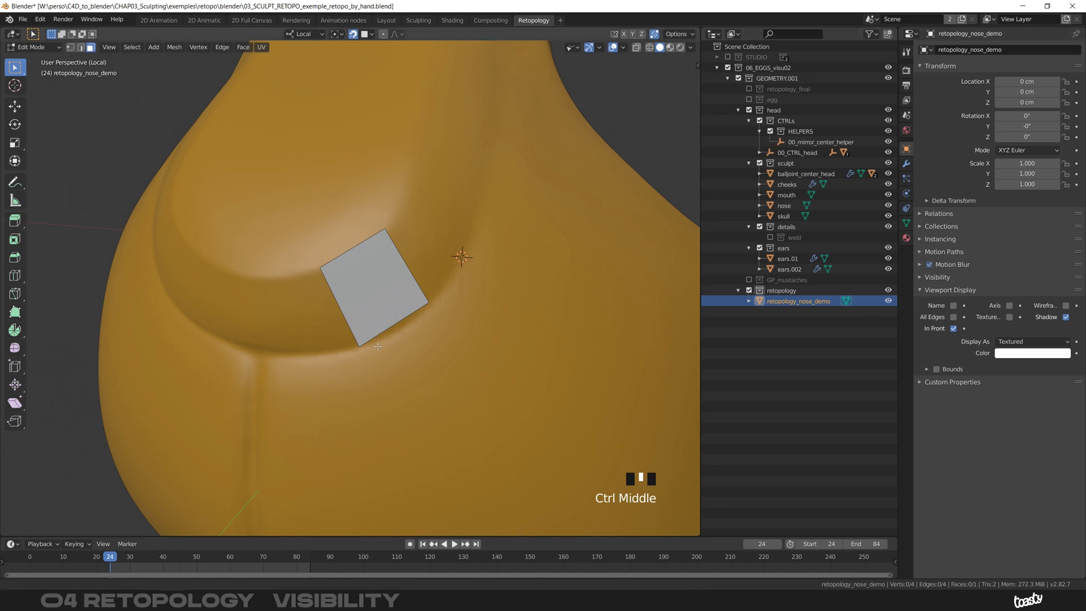
pyautogui.keyDown('ctrl'); pyautogui.moveTo(376, 334); pyautogui.dragTo(378, 311, button='middle'); pyautogui.keyUp('ctrl')
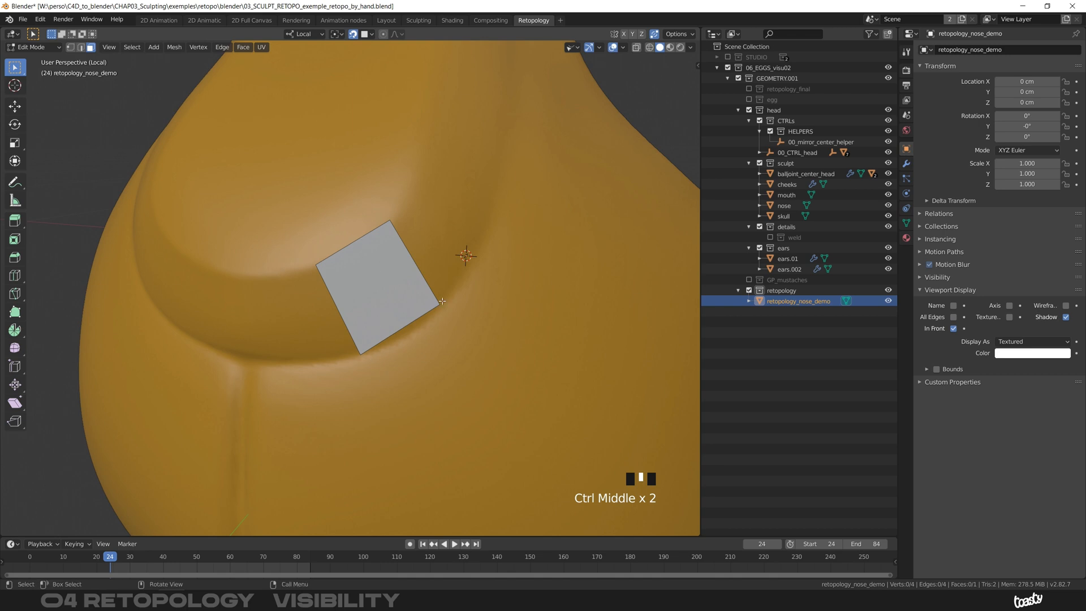
pyautogui.click(623, 49)
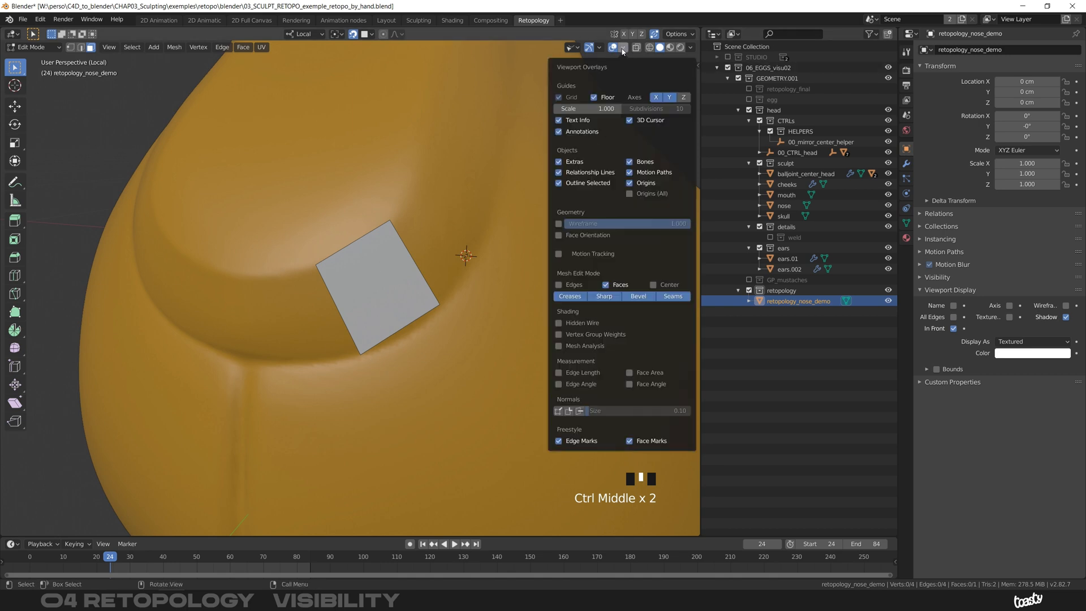
pyautogui.click(559, 236)
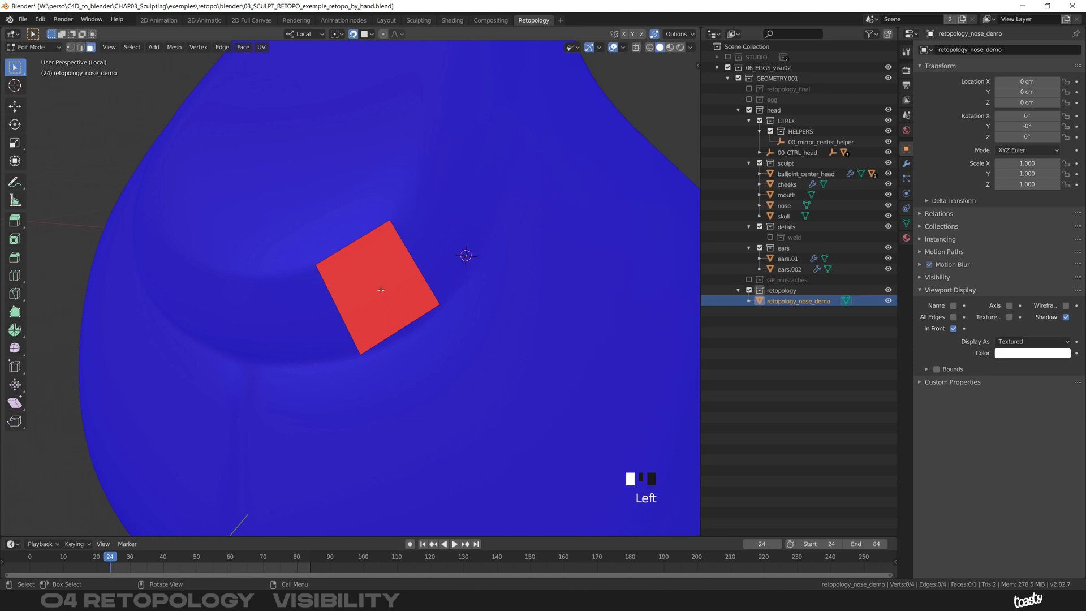
# - Flip the normals of the quad on the nose and turn off the Face Orientation overlay
pyautogui.moveTo(373, 277); pyautogui.dragTo(347, 253, button='middle')
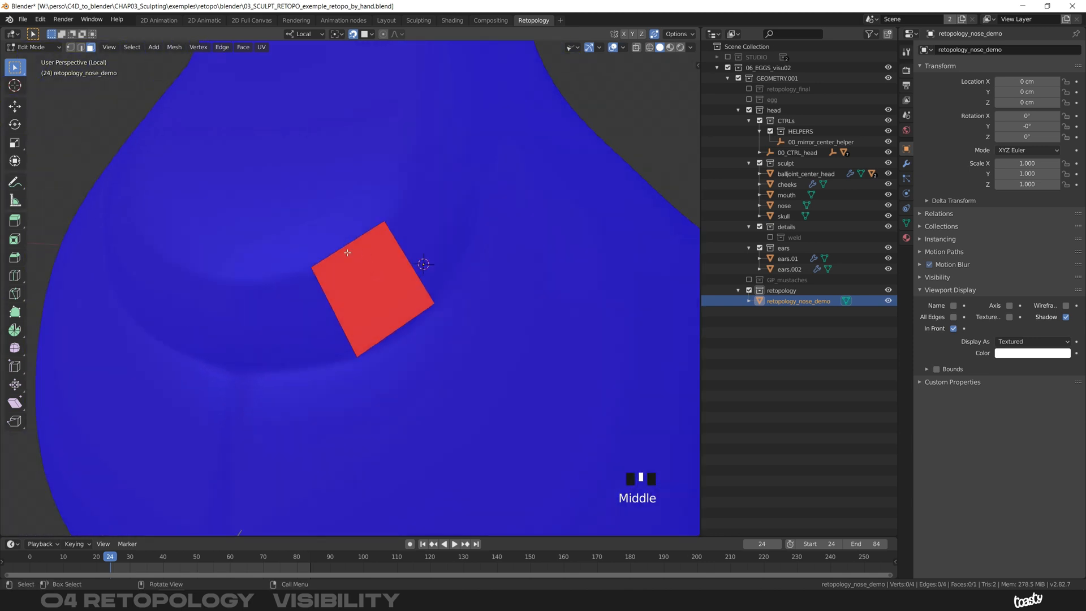
pyautogui.click(378, 287)
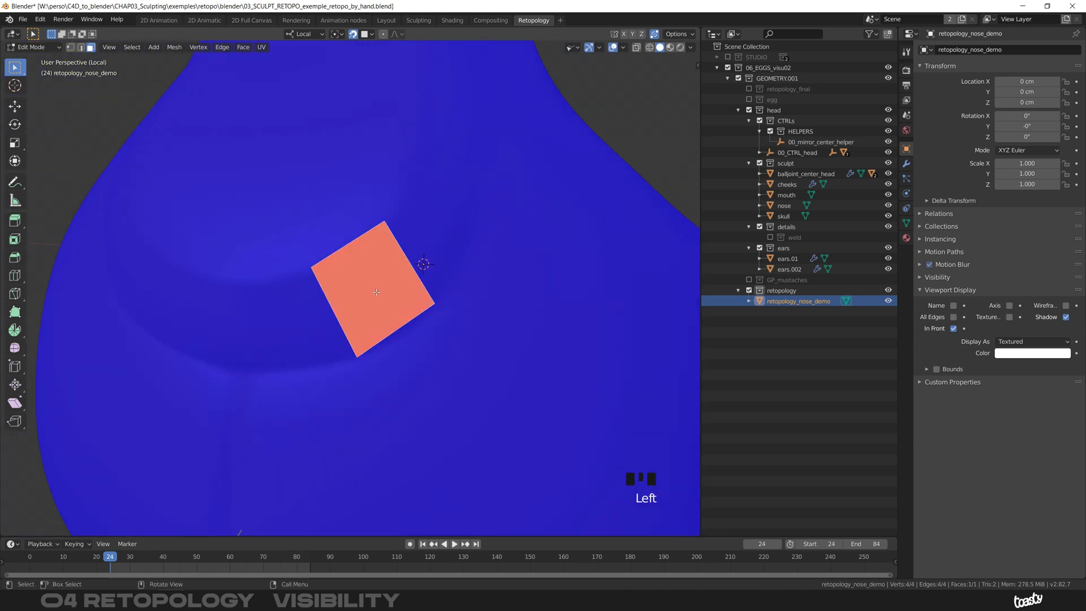
pyautogui.hotkey('alt', 'n')
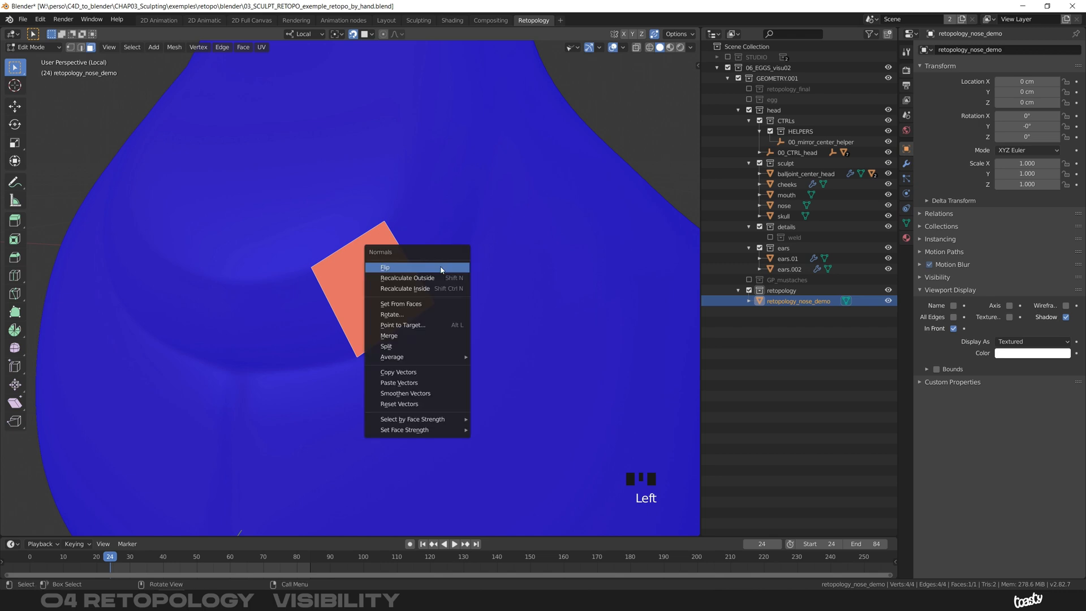
pyautogui.click(442, 268)
pyautogui.moveTo(388, 250); pyautogui.dragTo(403, 283, button='middle')
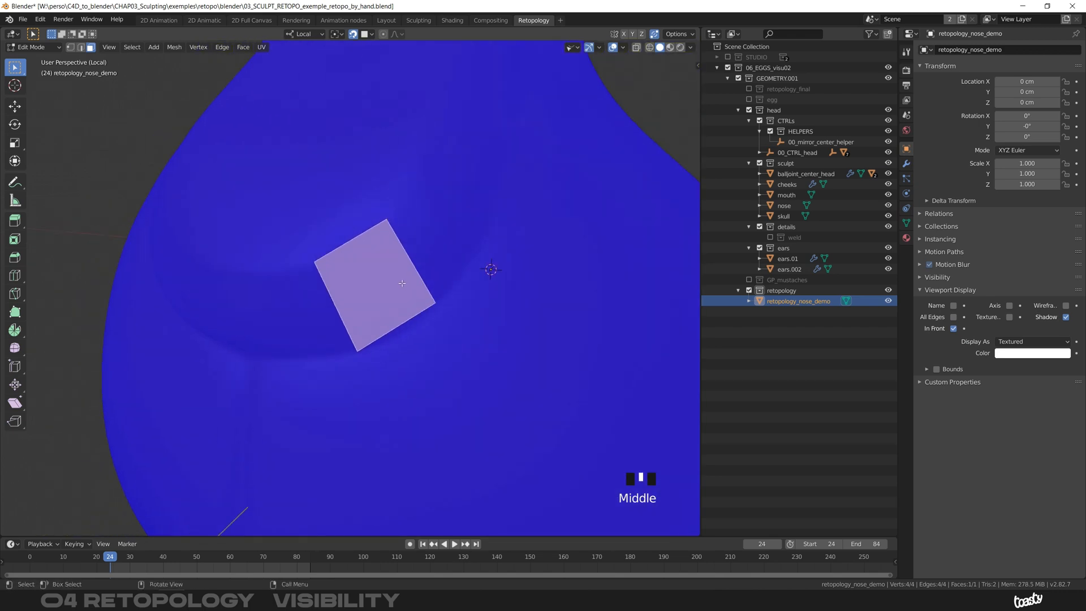
pyautogui.click(623, 47)
pyautogui.click(559, 236)
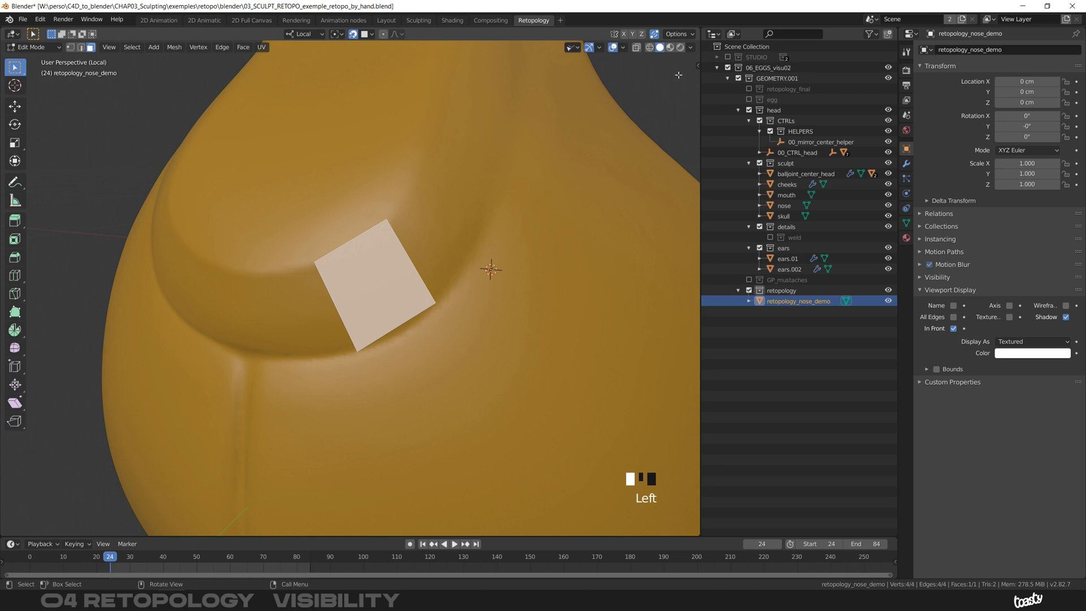
# - Enable Backface Culling in the viewport shading and compare the model from behind with it on and off, leaving it on
pyautogui.click(691, 49)
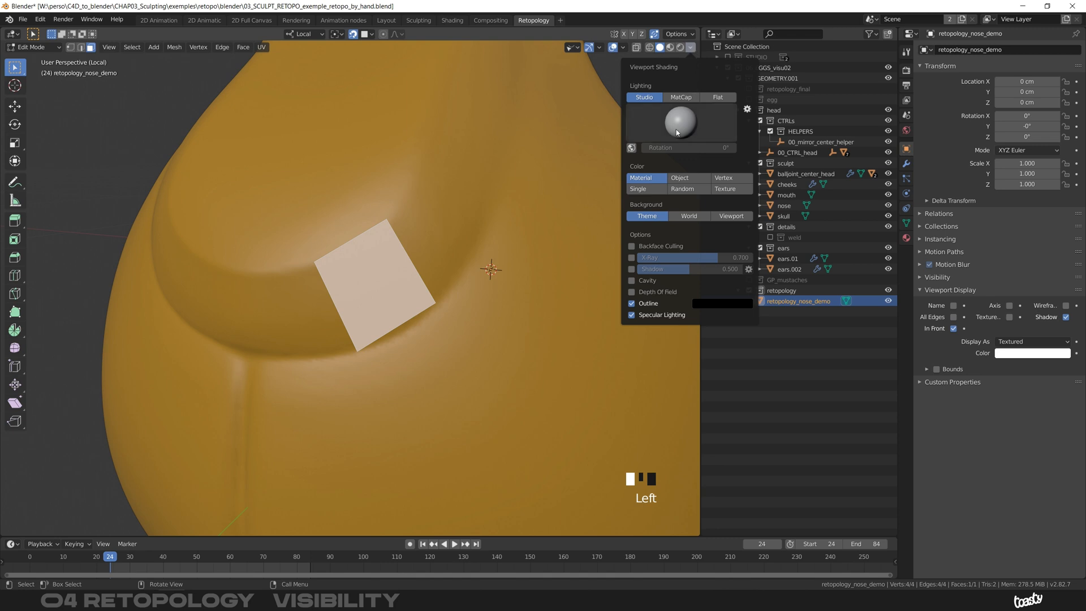
pyautogui.click(631, 246)
pyautogui.moveTo(492, 266); pyautogui.dragTo(203, 276, button='middle')
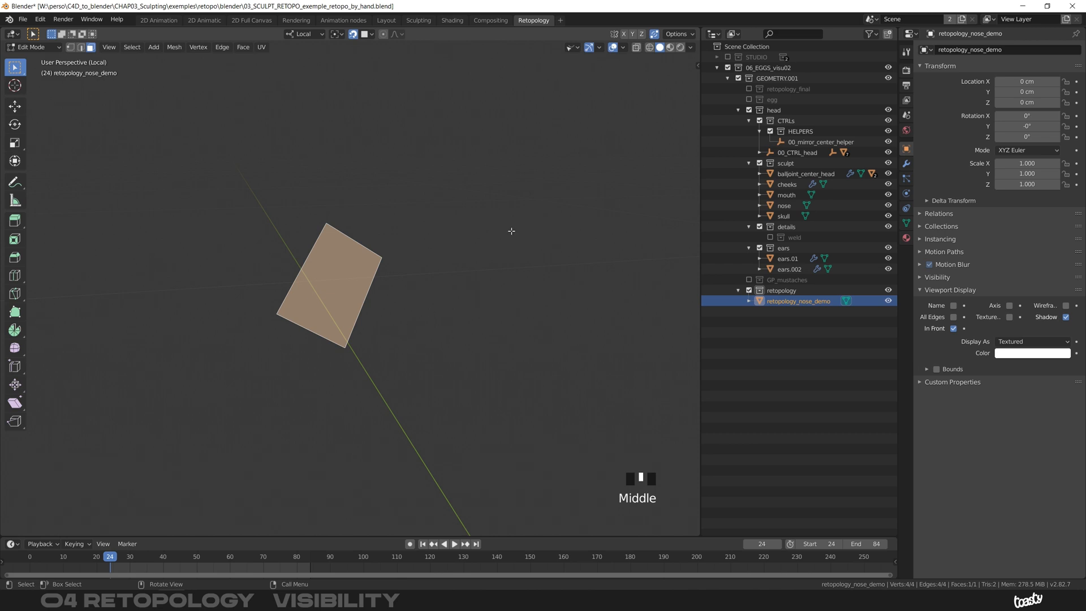
pyautogui.click(690, 48)
pyautogui.click(630, 248)
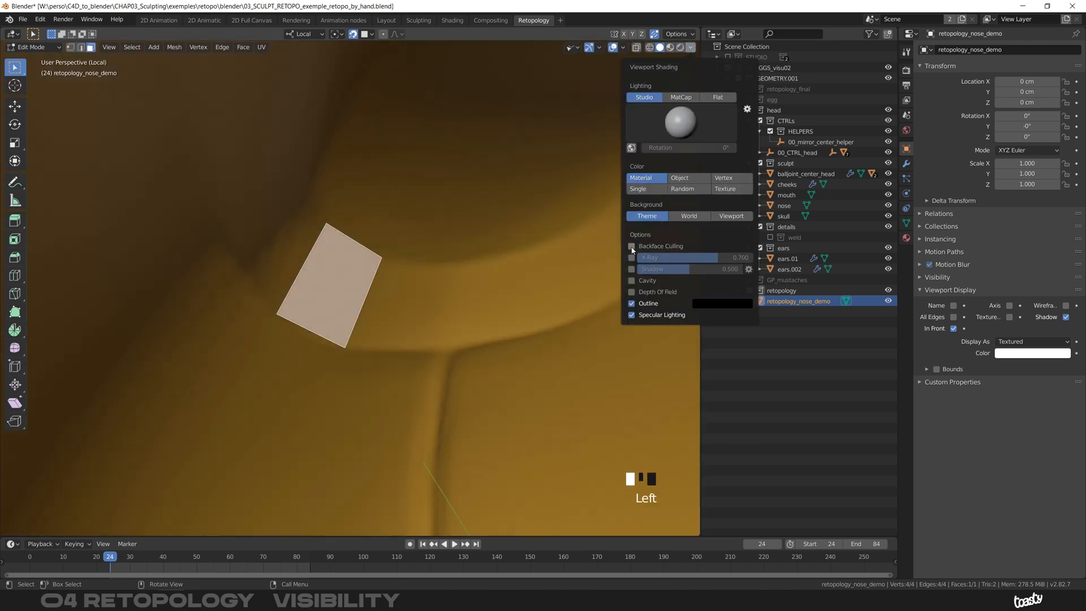
pyautogui.click(631, 248)
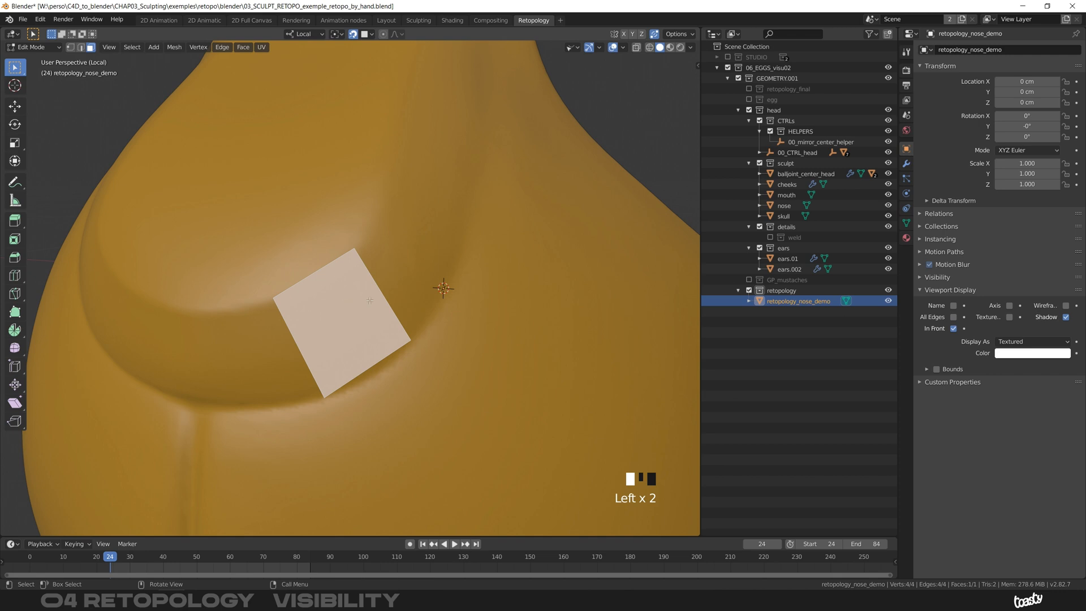
# - Turn on X-Ray shading, check the quad over the sculpt, and bring up the X-Ray opacity setting
pyautogui.click(636, 48)
pyautogui.moveTo(375, 261); pyautogui.dragTo(280, 355, button='middle')
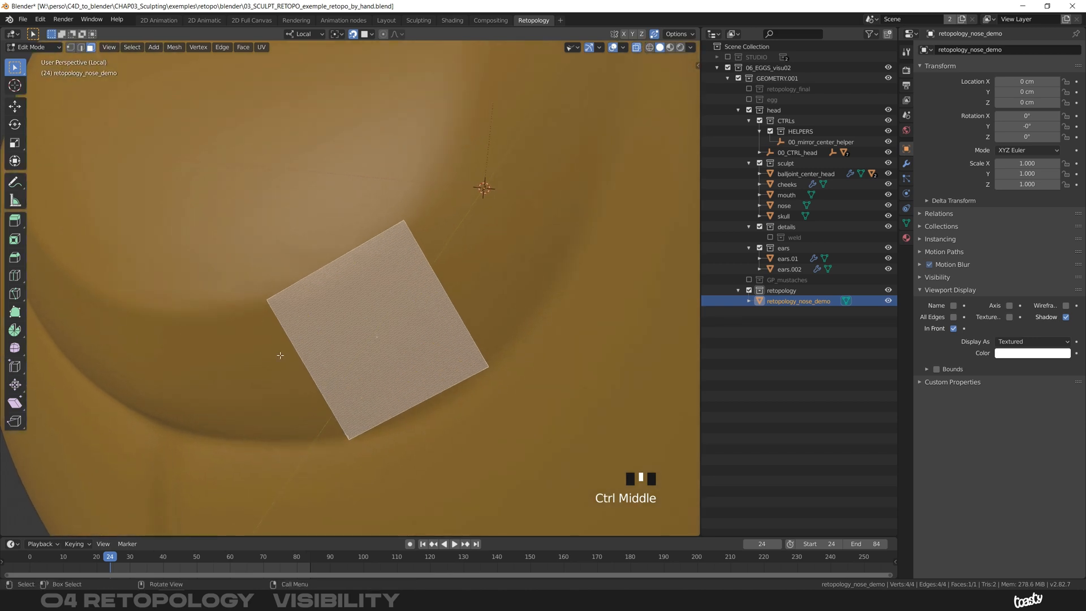
pyautogui.moveTo(387, 213); pyautogui.dragTo(339, 219, button='middle')
pyautogui.click(691, 47)
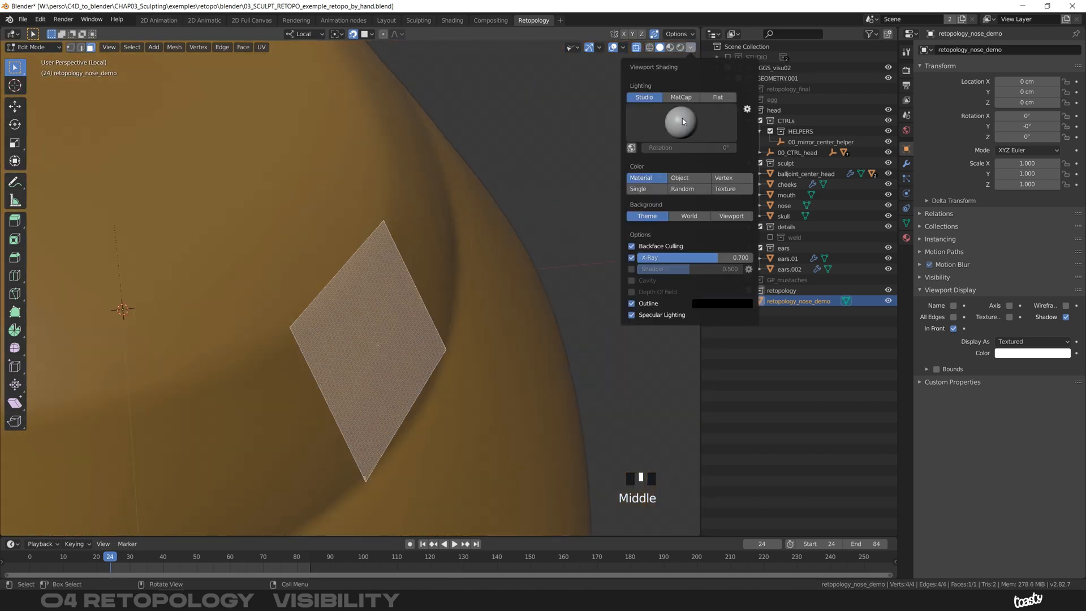
pyautogui.moveTo(714, 258)
pyautogui.mouseDown()
pyautogui.moveTo(659, 261)
pyautogui.moveTo(729, 259)
pyautogui.moveTo(679, 262)
pyautogui.moveTo(714, 262)
pyautogui.mouseUp()
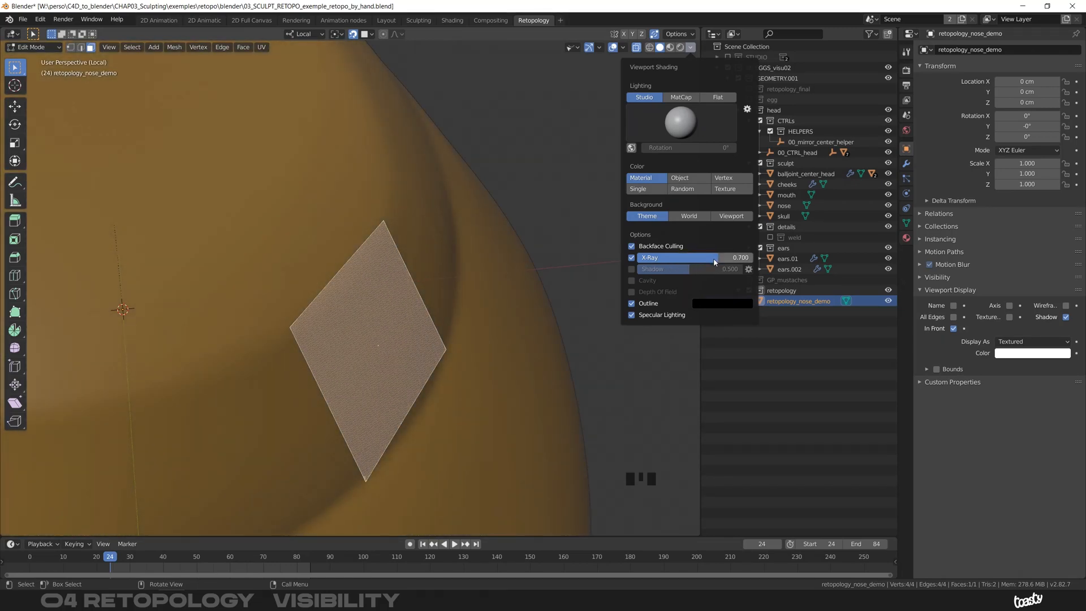